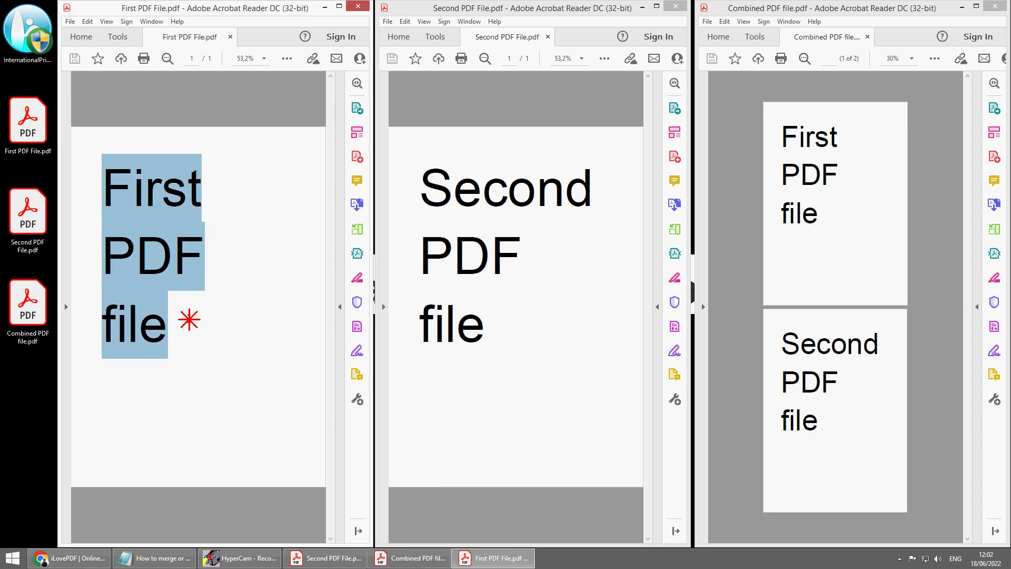
Step: Select the text in the Second PDF and the combined document to compare their contents
left_click_drag(432, 184, 506, 332)
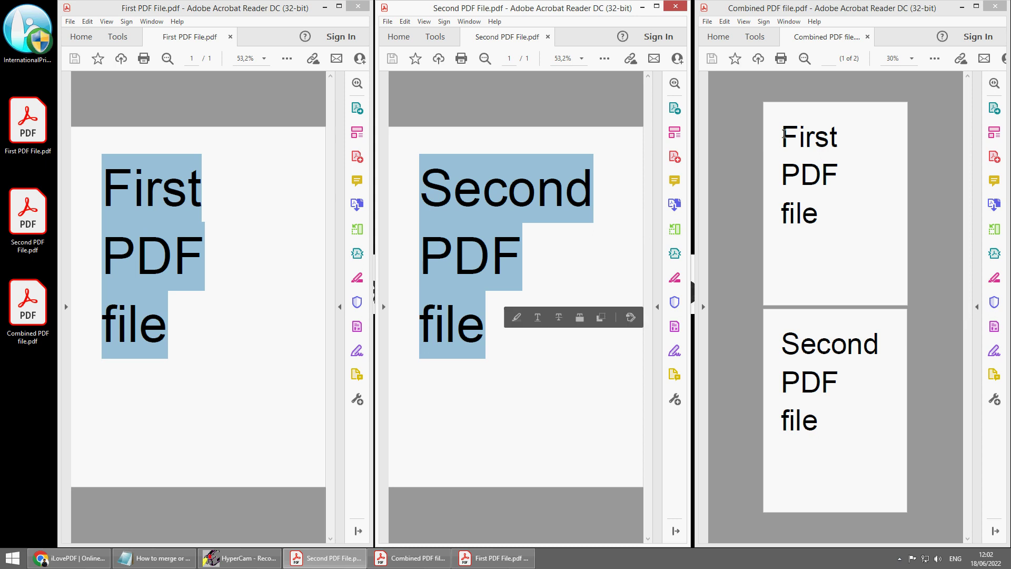
left_click_drag(780, 122, 826, 475)
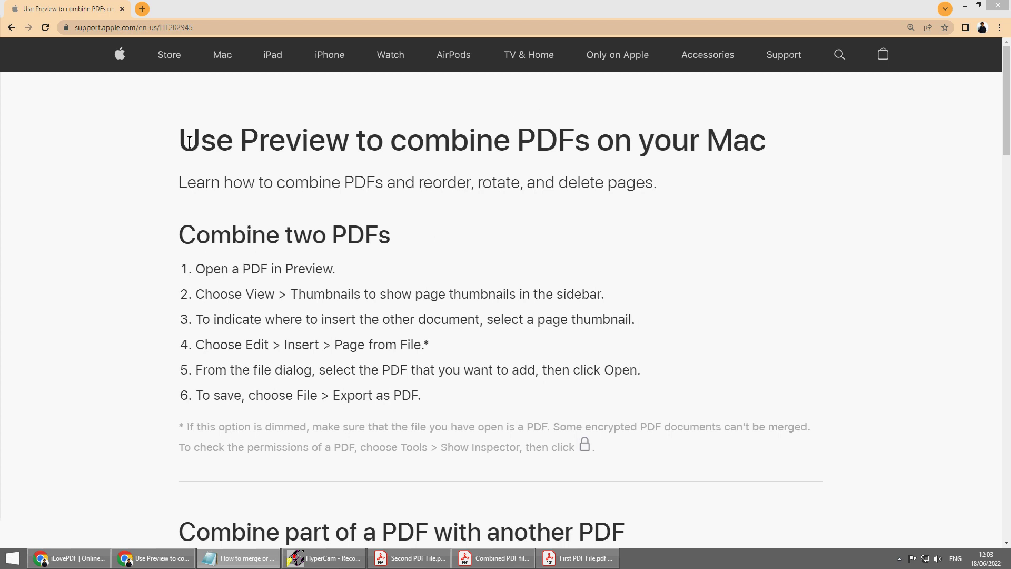
Step: Highlight the Apple Support article heading on combining PDFs in Preview
left_click_drag(186, 141, 768, 162)
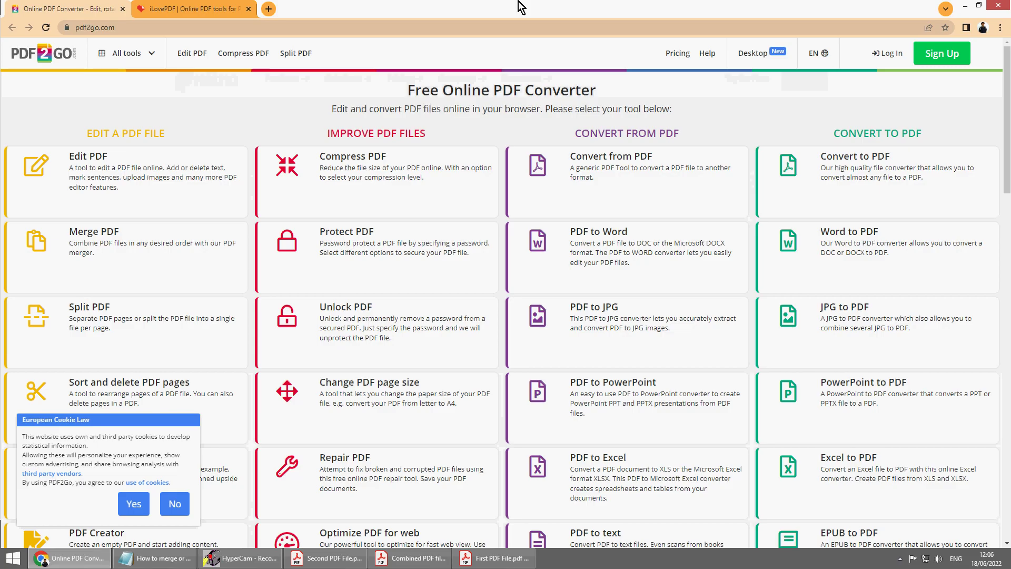
Step: Look at the iLovePDF tools page, then return to the PDF2Go converter page
left_click(205, 9)
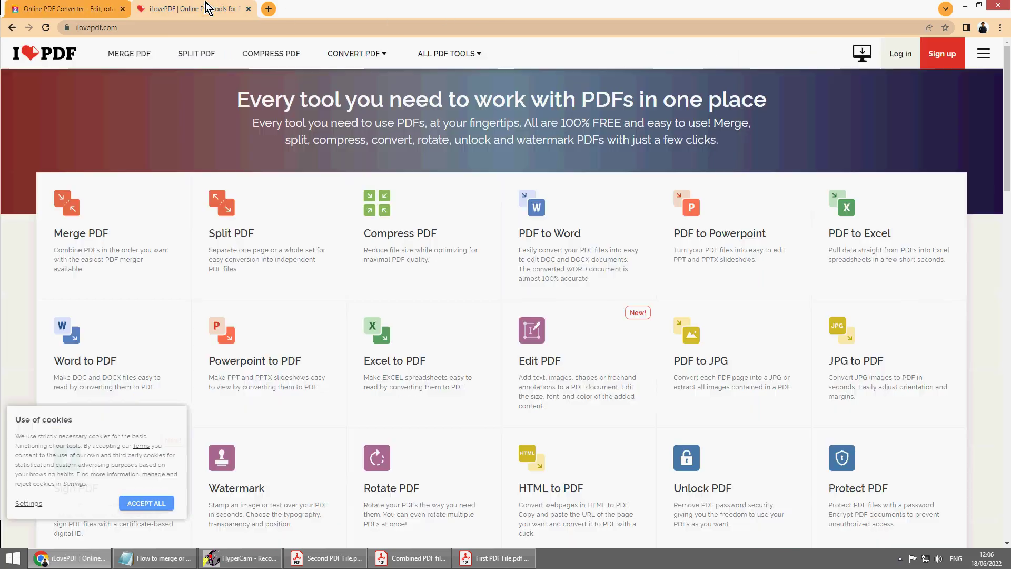
left_click(80, 4)
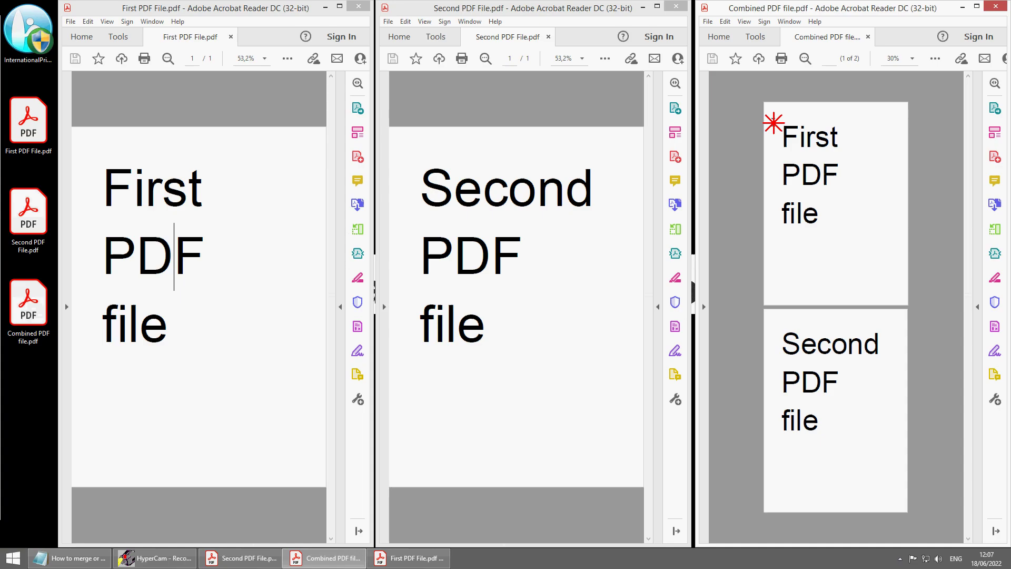
Step: Select the text in the Combined, First and Second PDF windows to compare them once more
left_click_drag(773, 122, 851, 355)
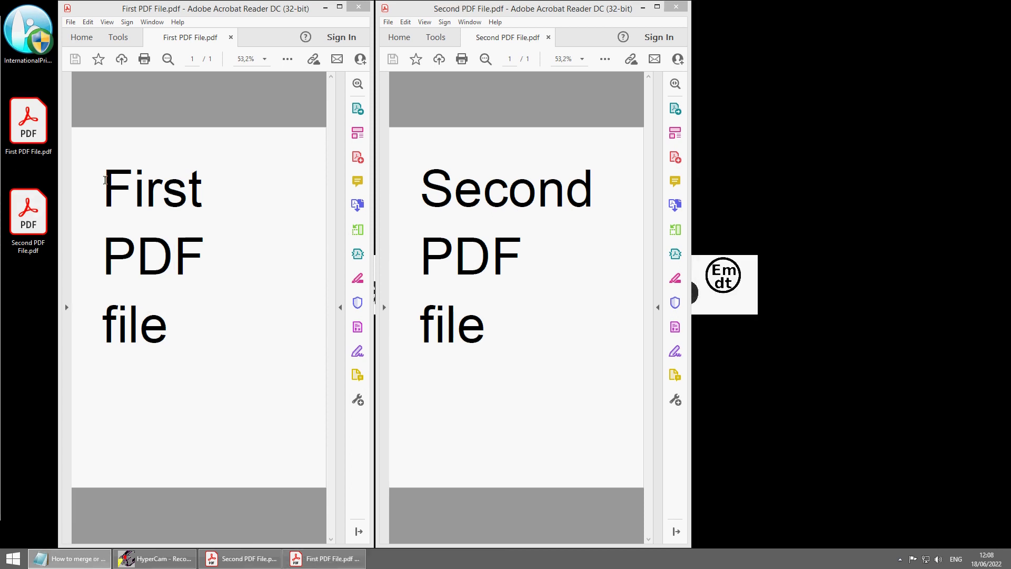
left_click_drag(105, 180, 232, 316)
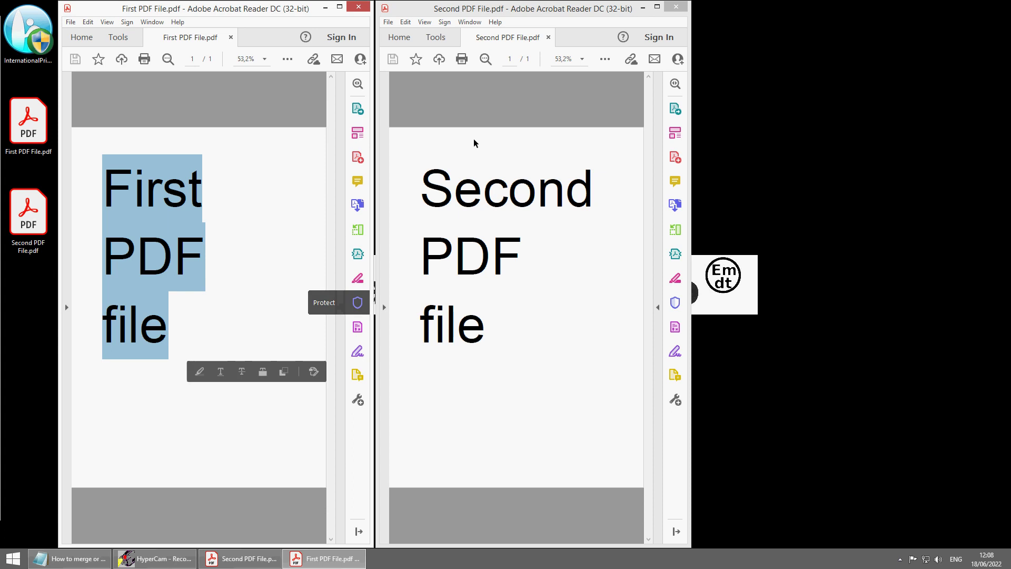
left_click_drag(474, 142, 491, 345)
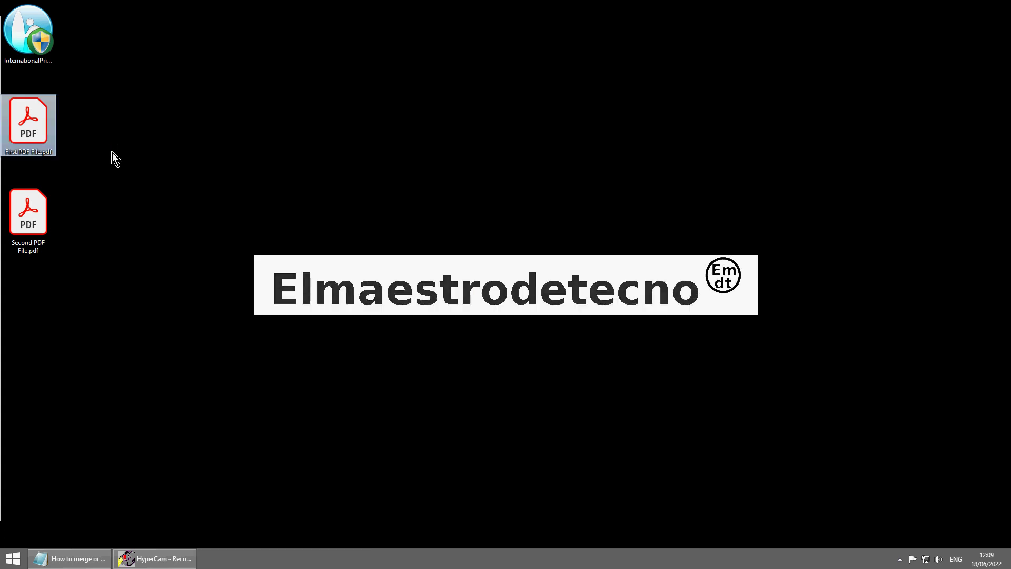
Step: Copy First PDF File and paste the copy onto the desktop
right_click(39, 138)
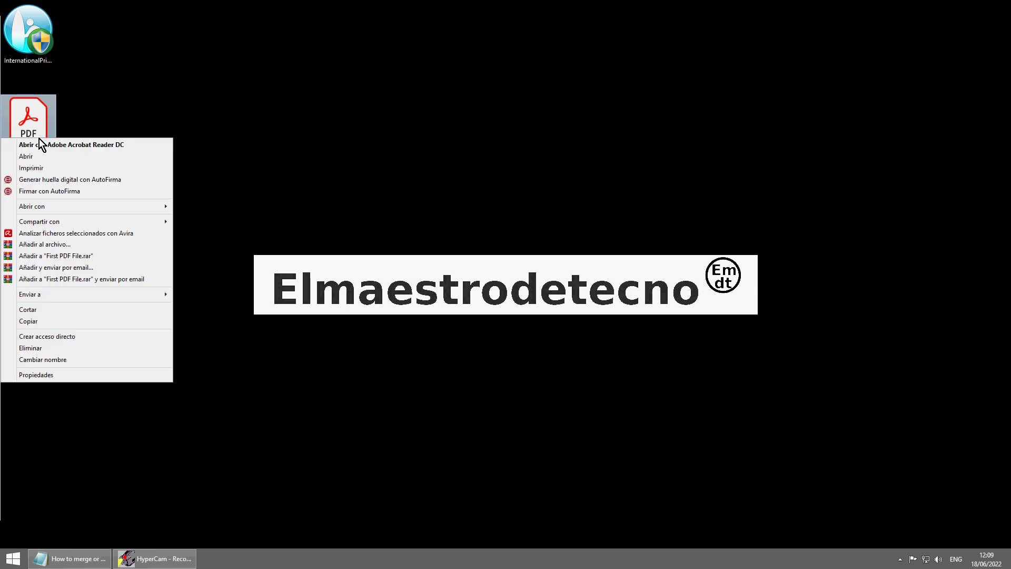
left_click(41, 322)
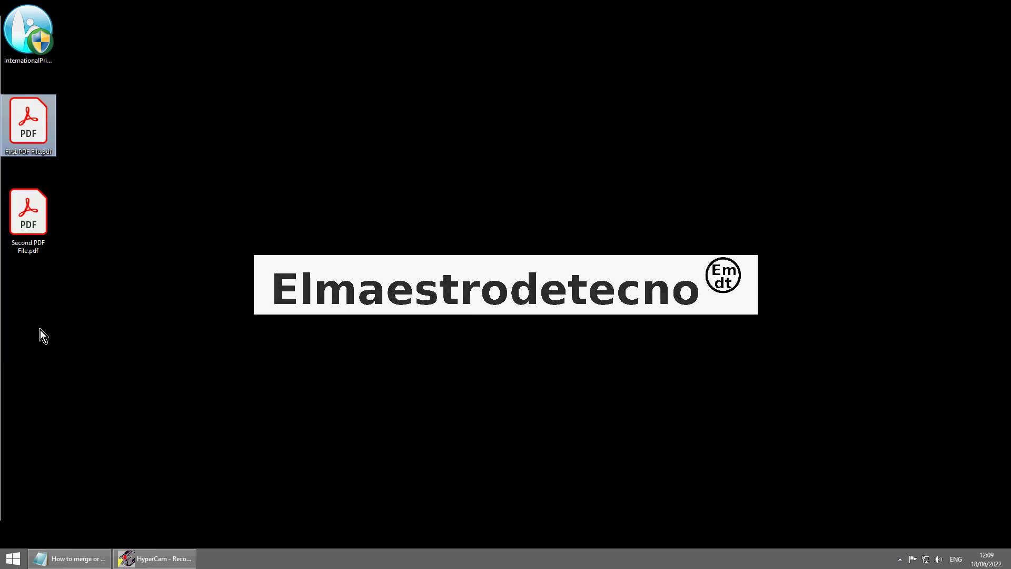
right_click(41, 329)
left_click(34, 376)
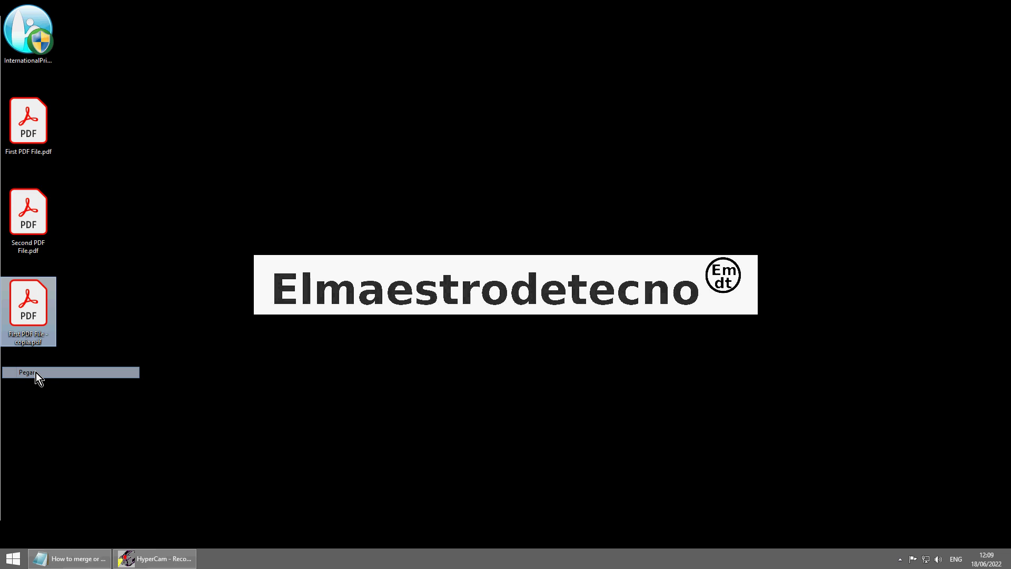
Step: Rename the copied PDF to Combined file.pdf
right_click(34, 335)
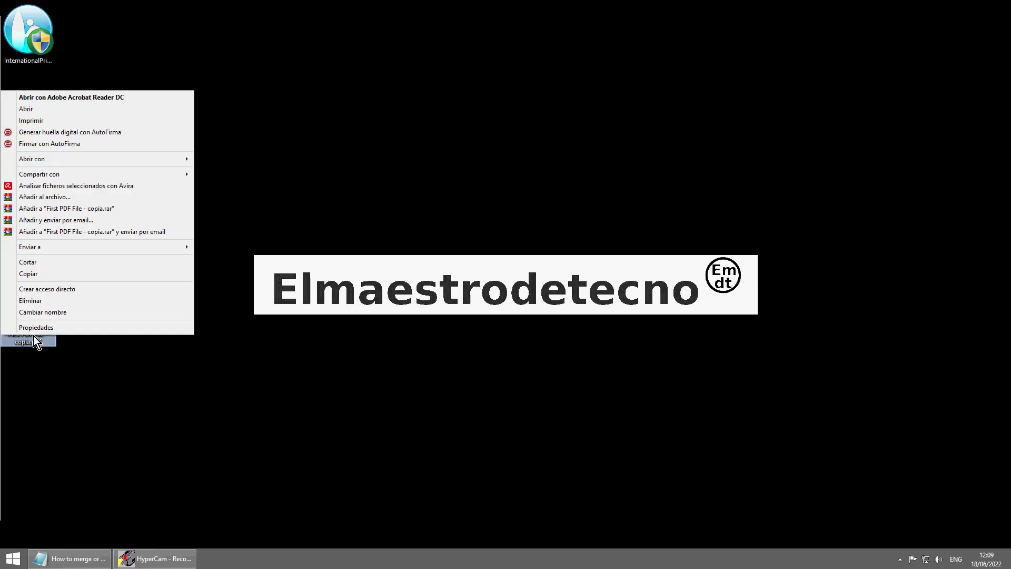
left_click(51, 313)
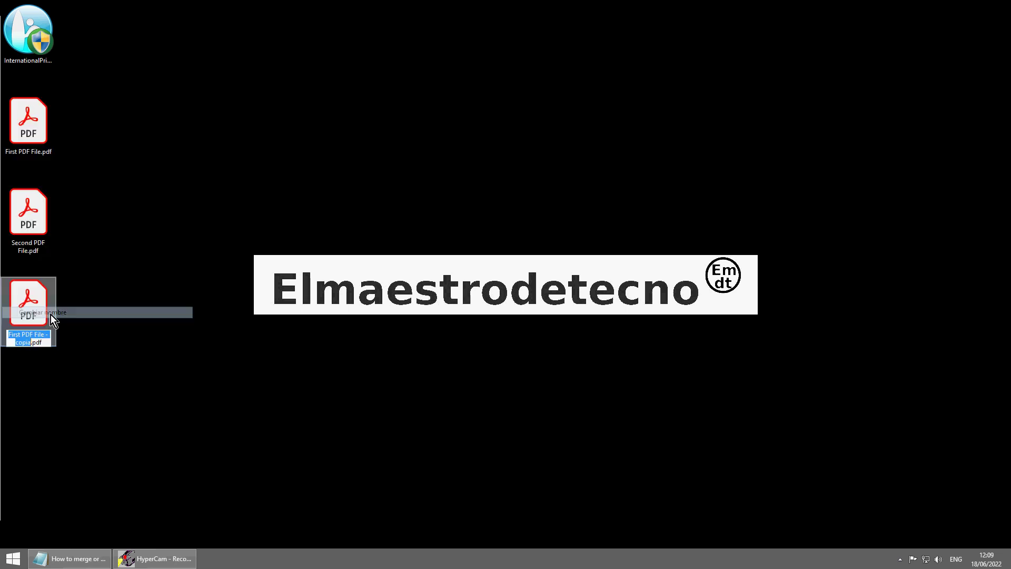
type("Combined")
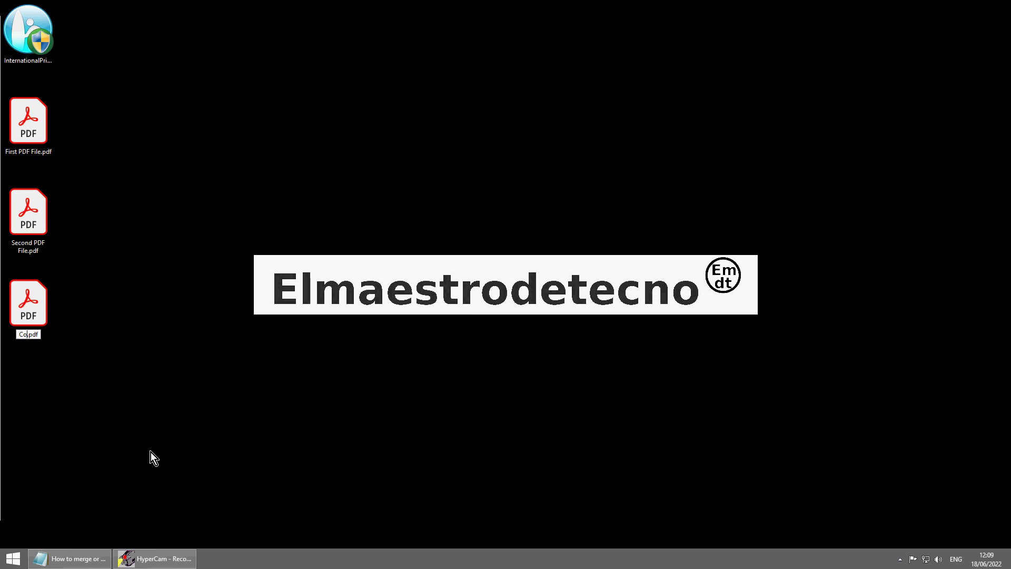
type(" file")
key("Return")
Step: Open Second PDF File in Acrobat, collapse the tools pane and bring up the File menu
left_click(151, 452)
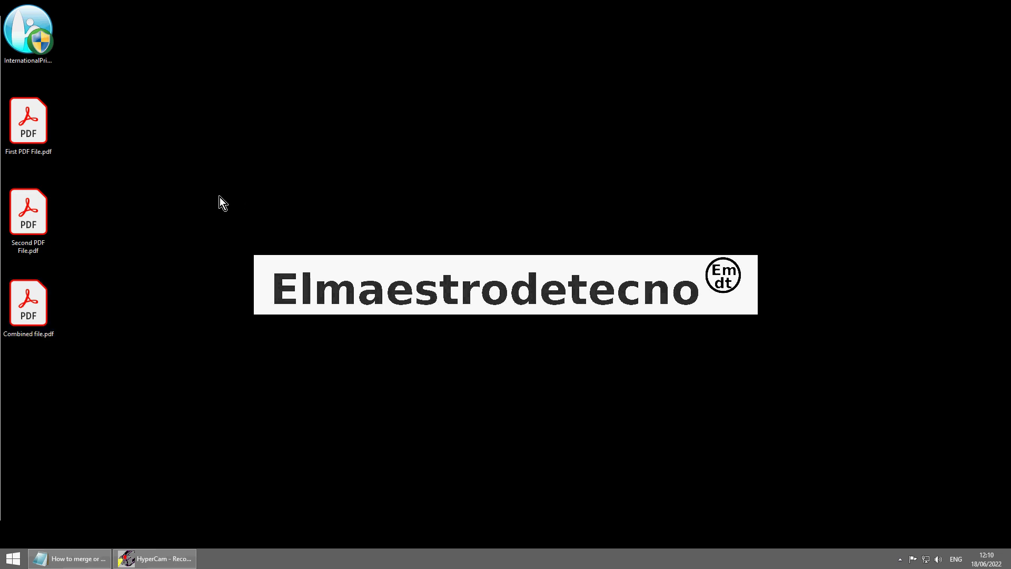
double_click(39, 230)
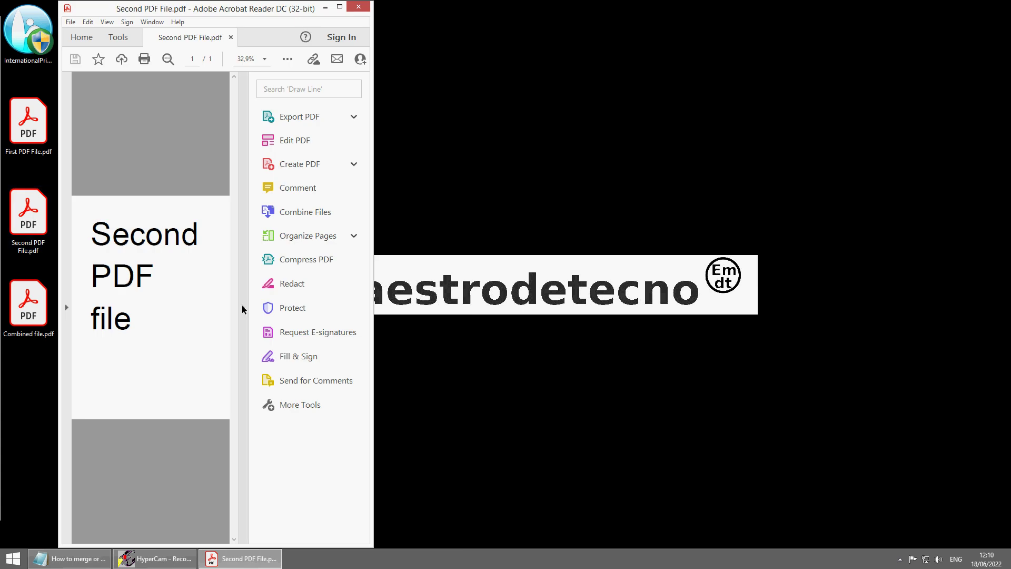
left_click(242, 307)
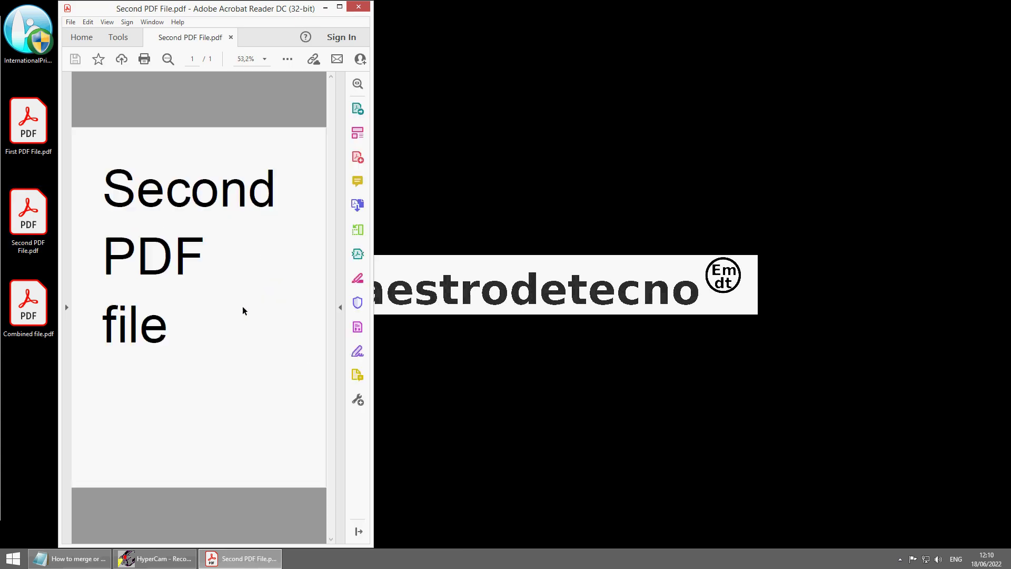
left_click(70, 21)
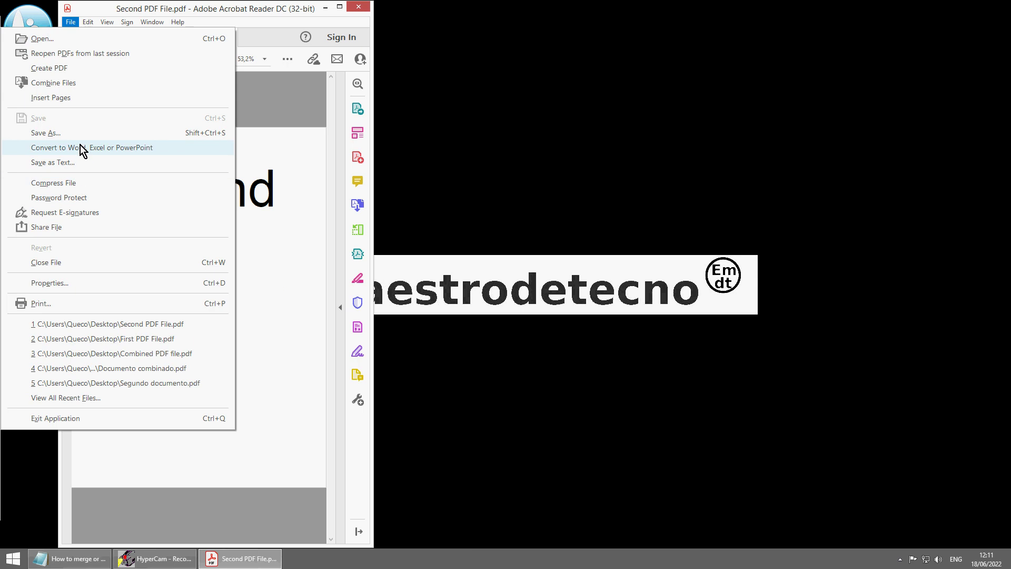
Step: Print the Second PDF page to the PrimoPDF virtual printer
left_click(67, 306)
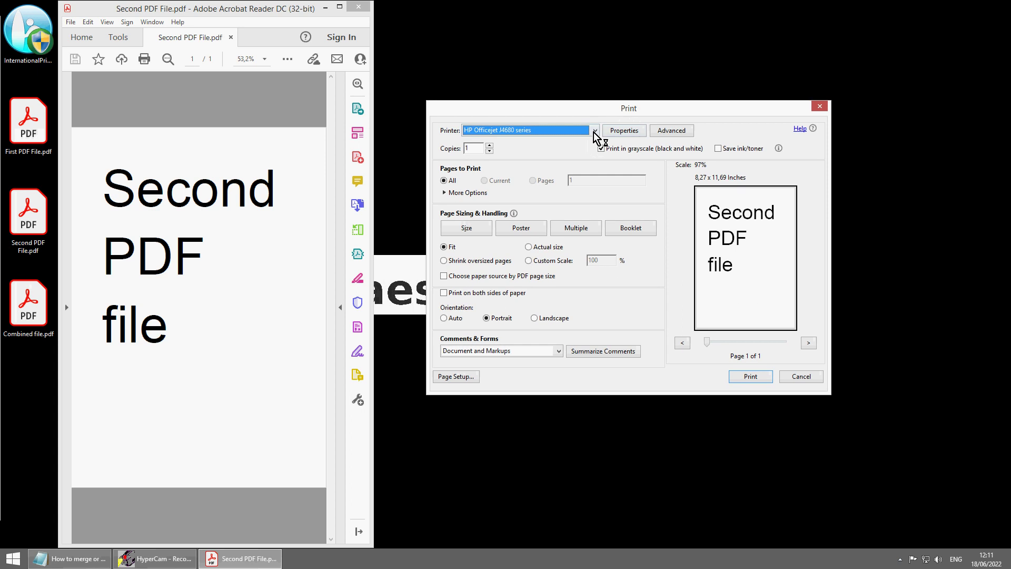
left_click(594, 130)
left_click(484, 171)
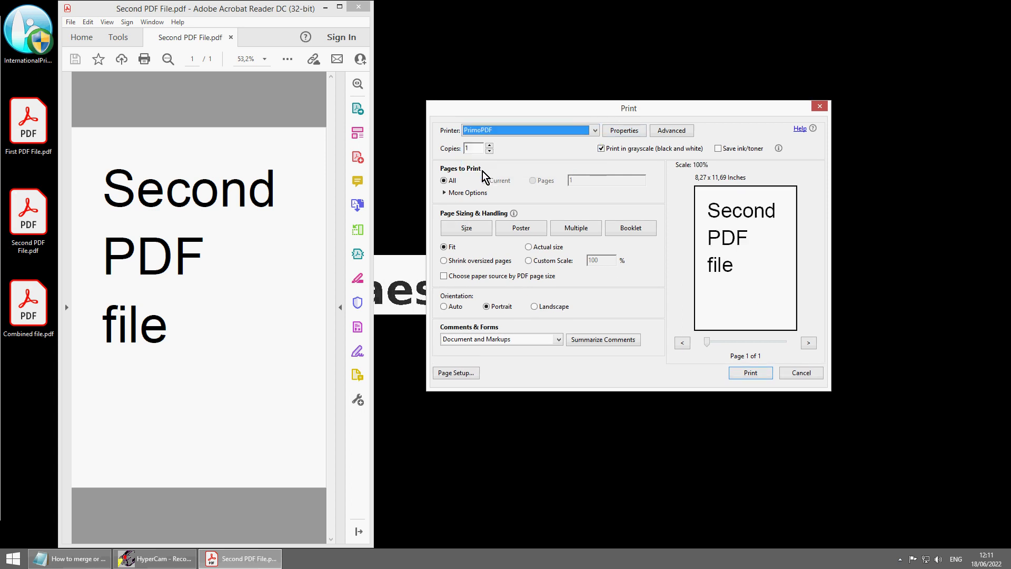
left_click(745, 375)
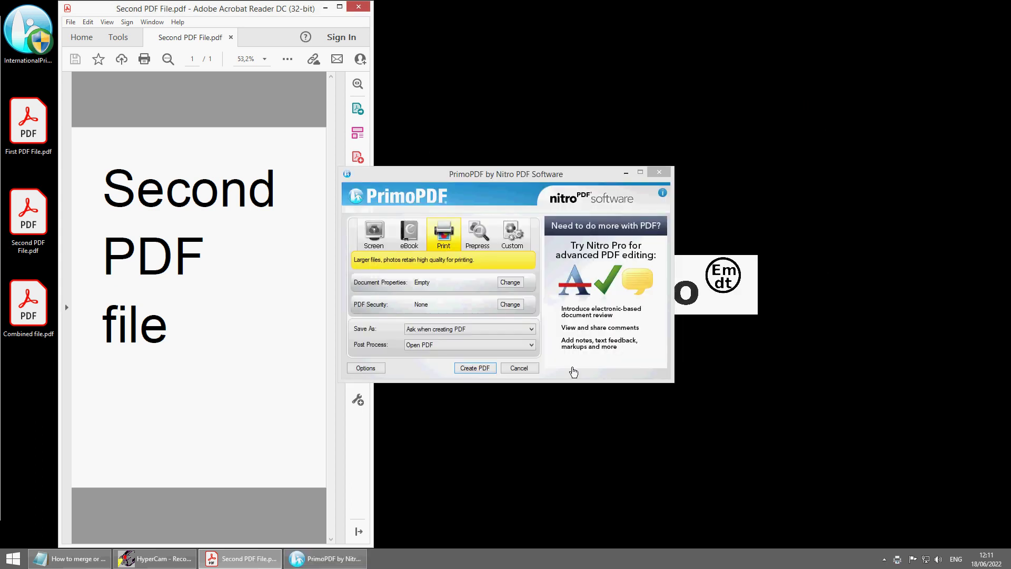
Step: In PrimoPDF's Saving PDF settings, keep 'Append to existing' for when the PDF already exists
left_click(366, 370)
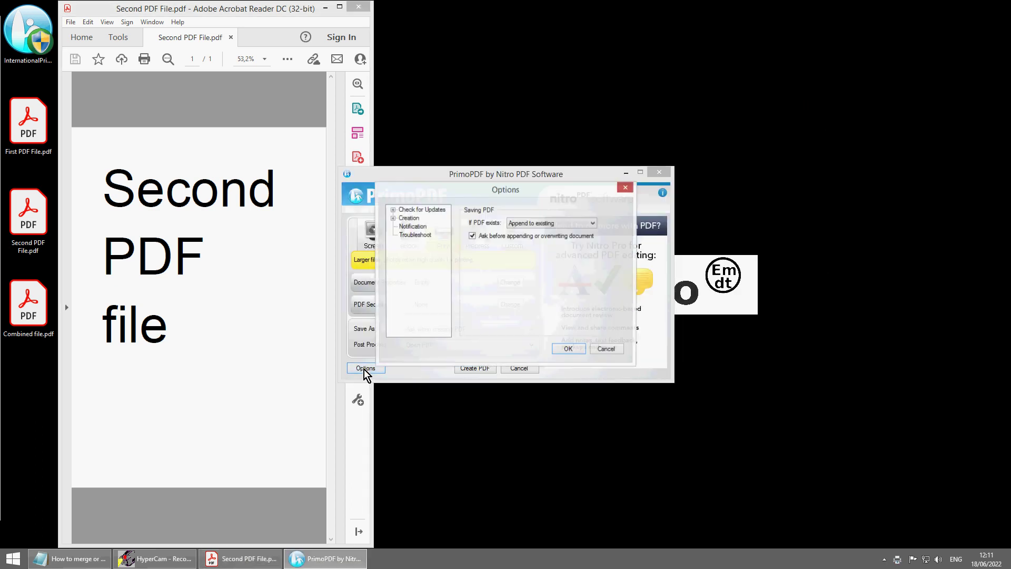
left_click(393, 218)
left_click(420, 234)
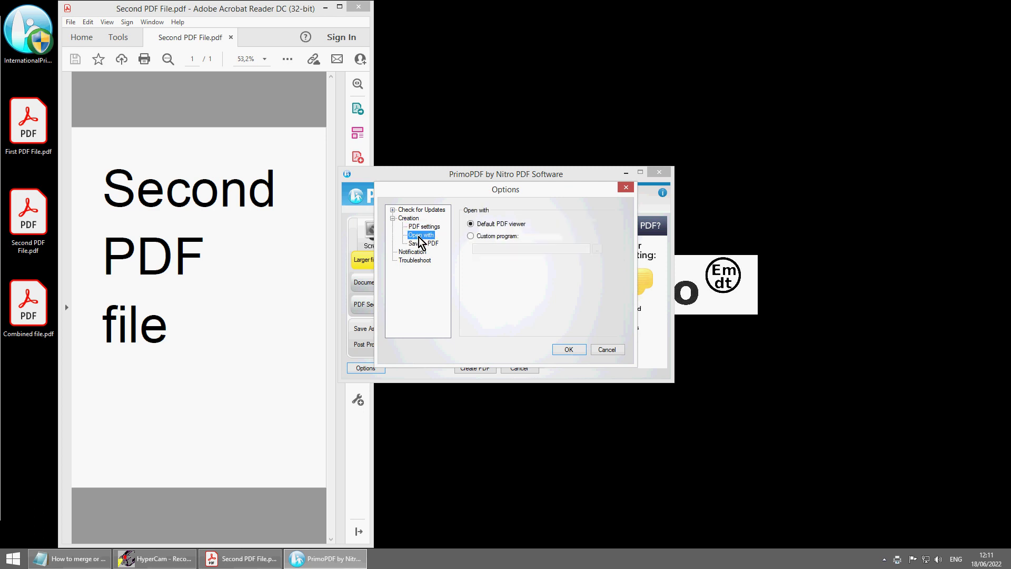
left_click(423, 244)
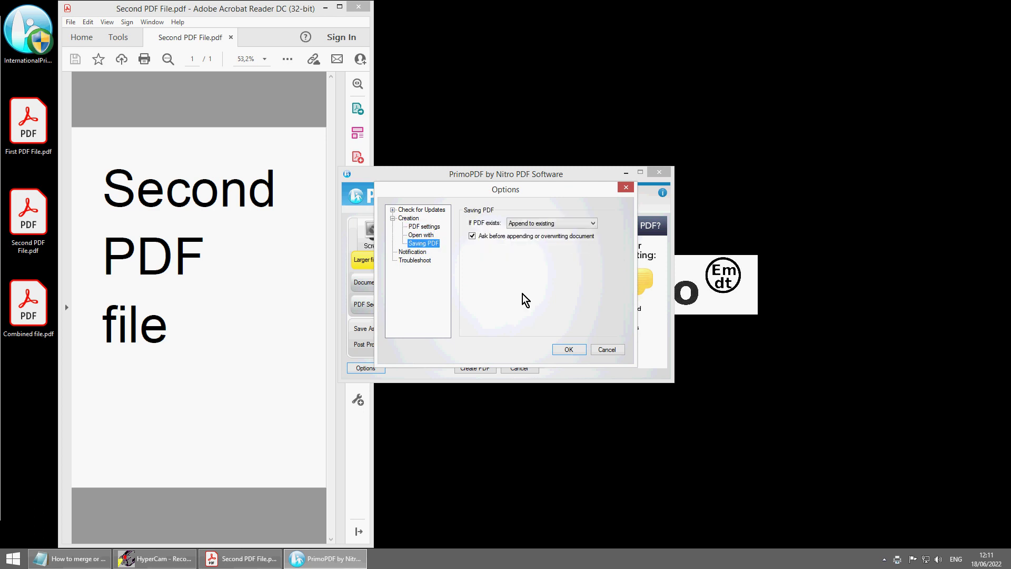
left_click(555, 226)
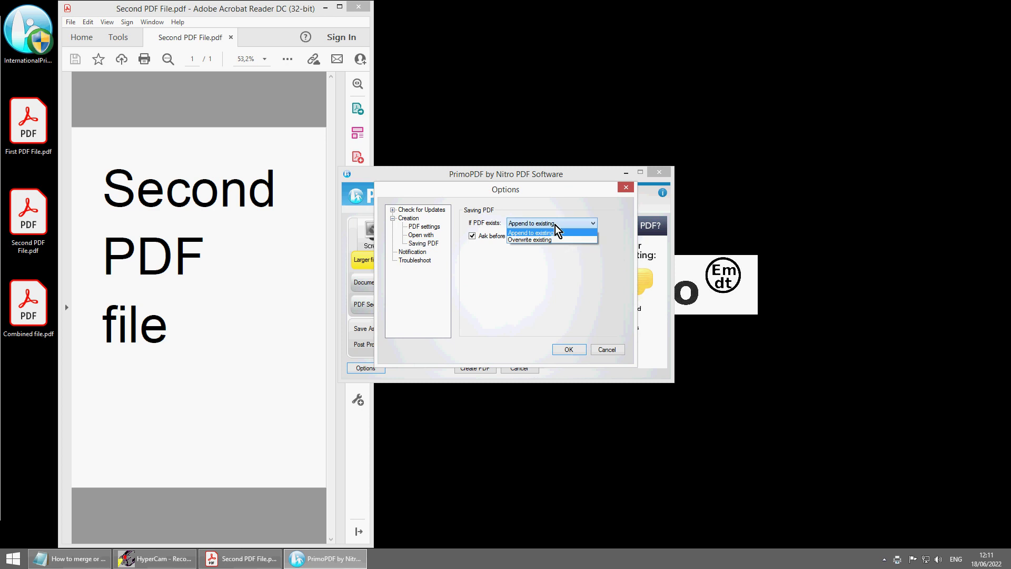
left_click(561, 233)
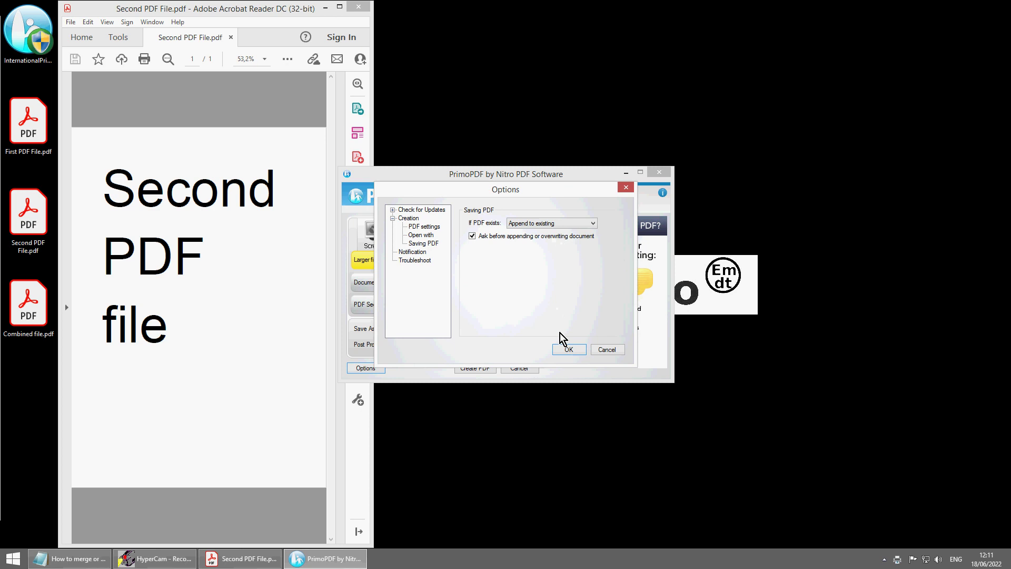
left_click(569, 351)
Step: Create the PDF and save it onto the existing Combined file.pdf, reaching the file-exists prompt
left_click(474, 369)
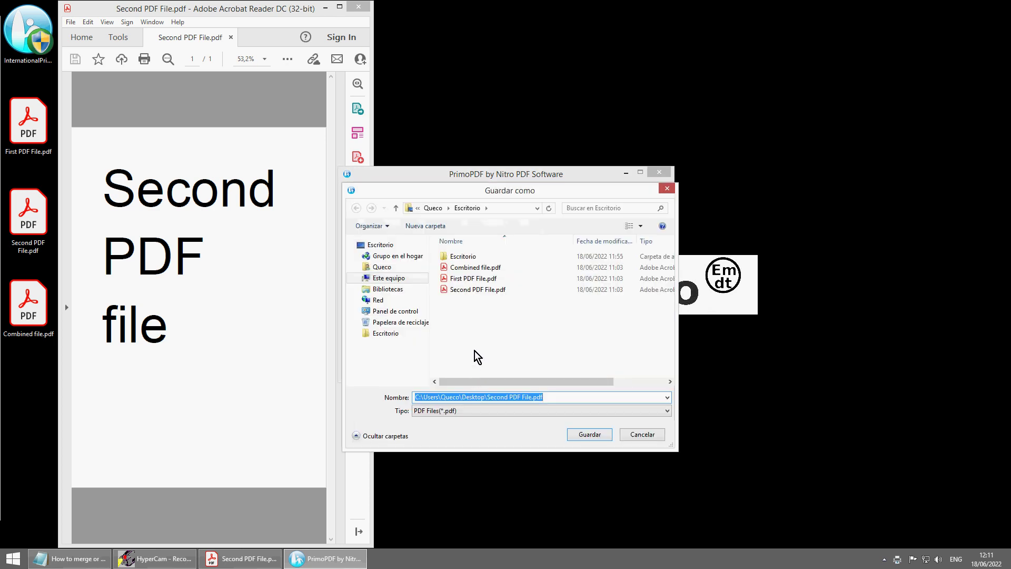
left_click(489, 270)
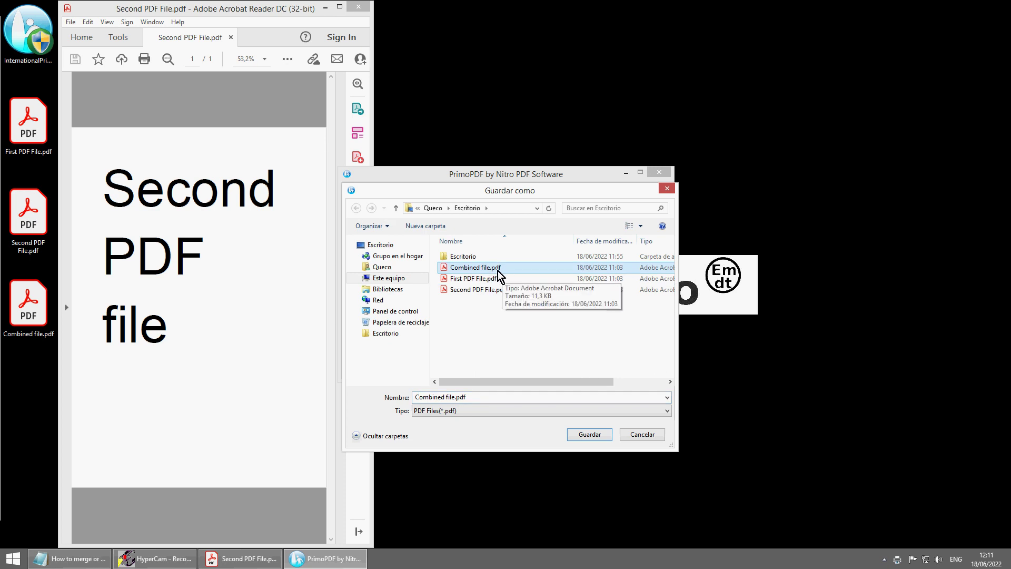
left_click(583, 437)
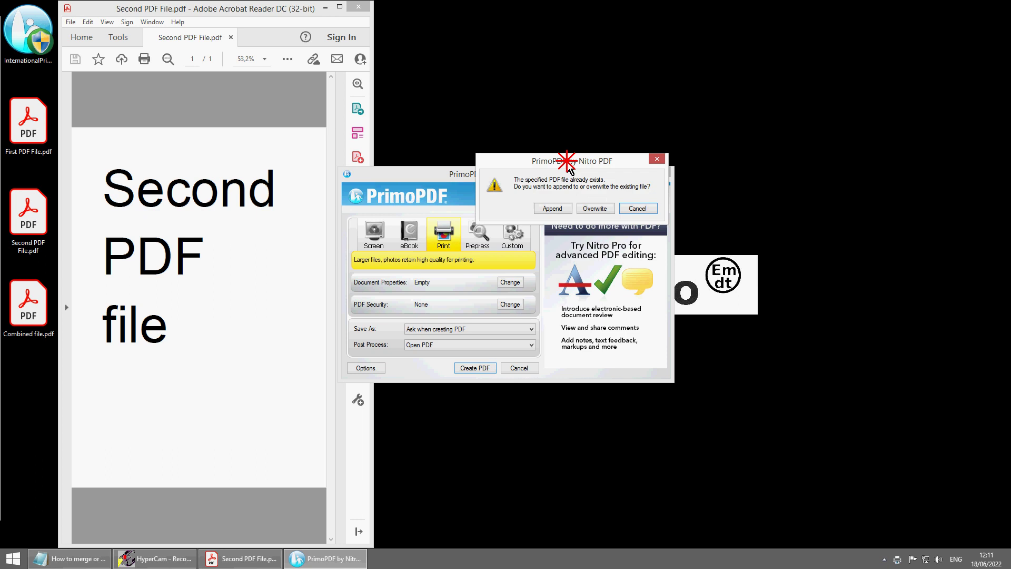
left_click_drag(500, 252, 628, 54)
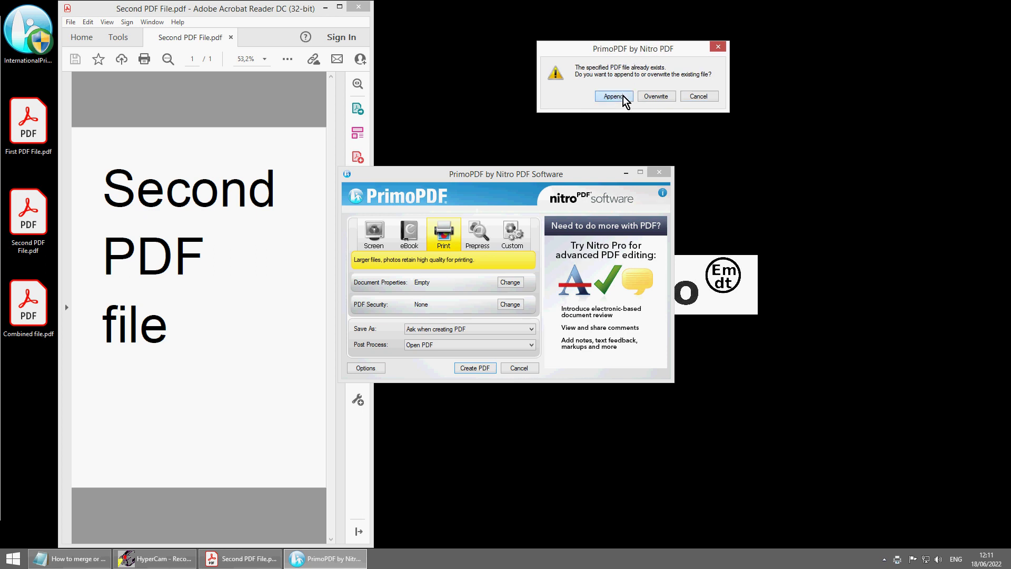
Step: Append the page to Combined file.pdf and zoom to 25% to confirm both pages are present
left_click(624, 96)
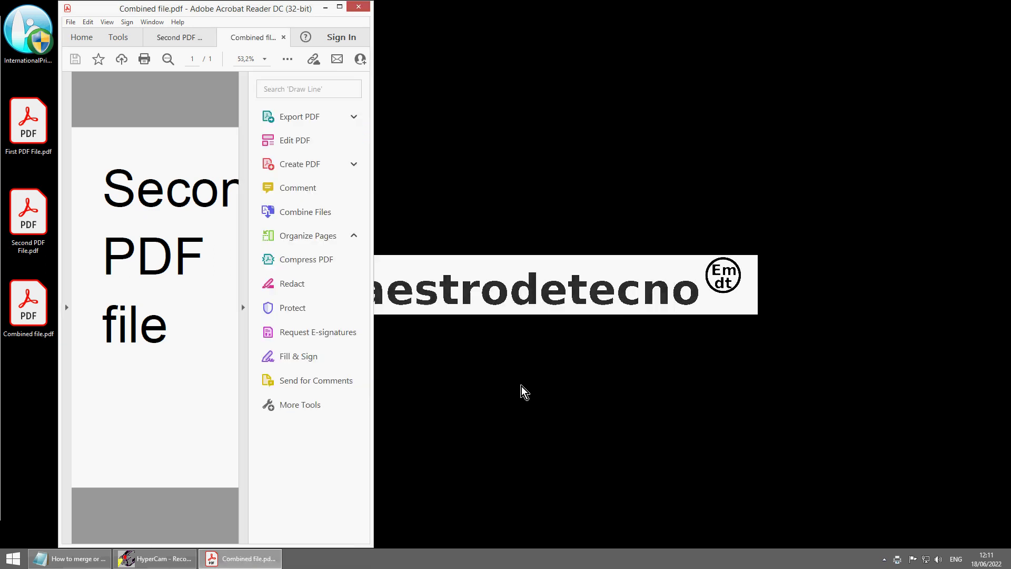
left_click(242, 307)
left_click(274, 60)
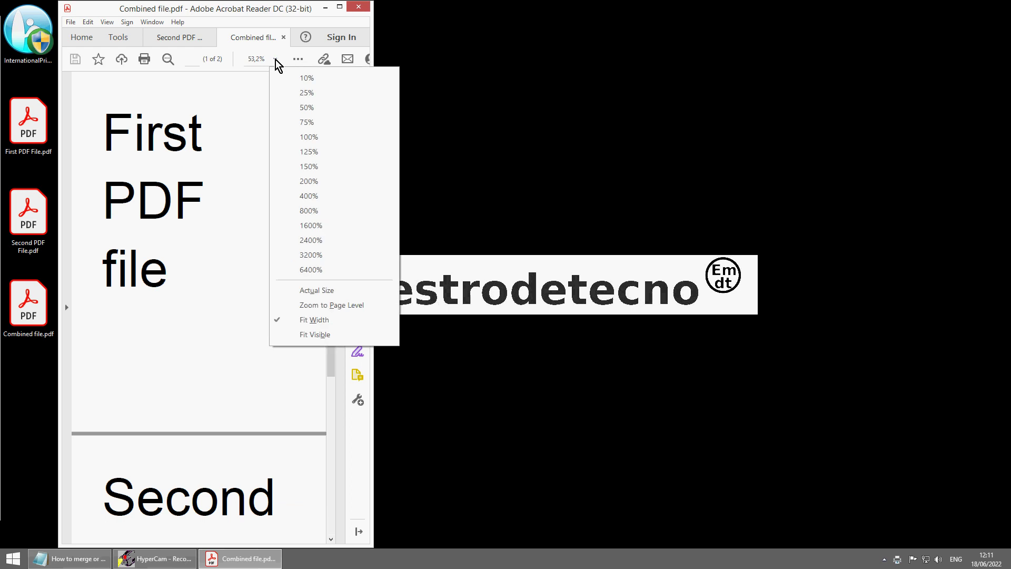
left_click(325, 96)
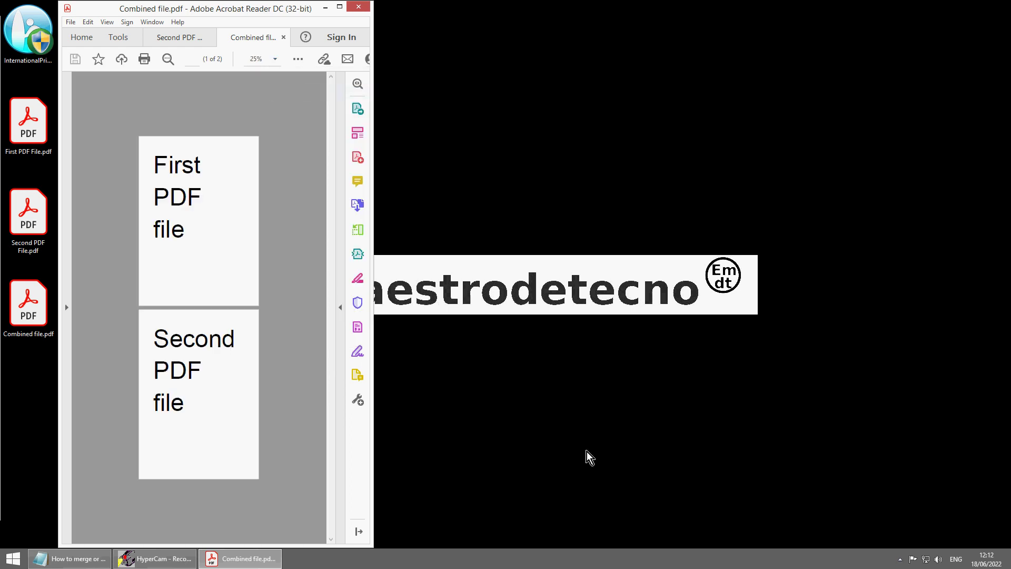
left_click(26, 237)
left_click(195, 279)
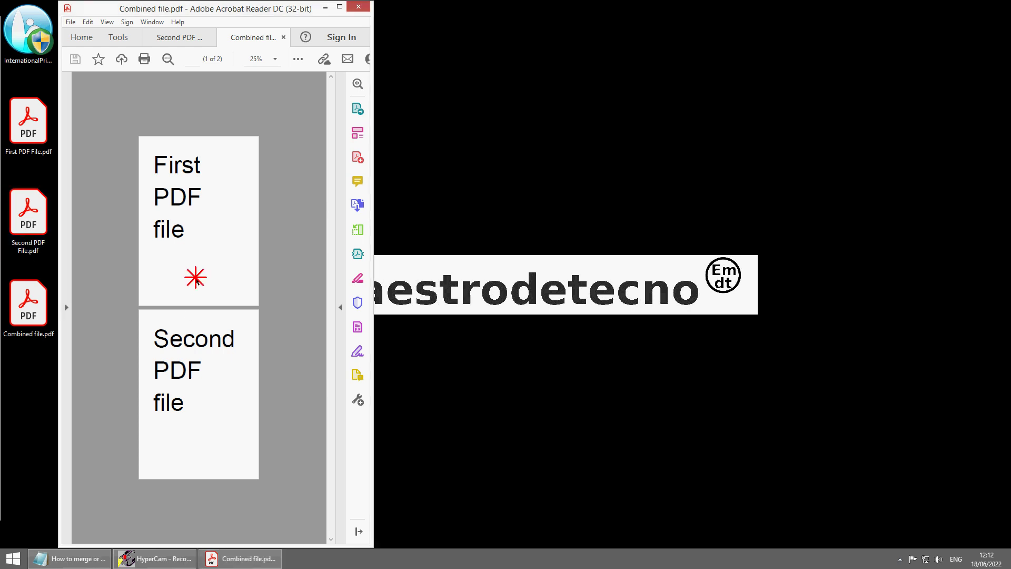